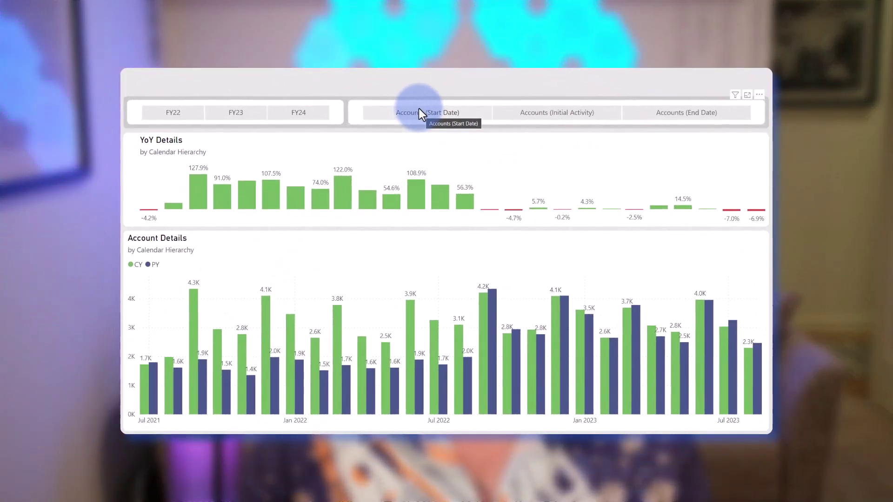
Switch the account type slicer through Start Date, Initial Activity and End Date to compare the charts.
click(435, 113)
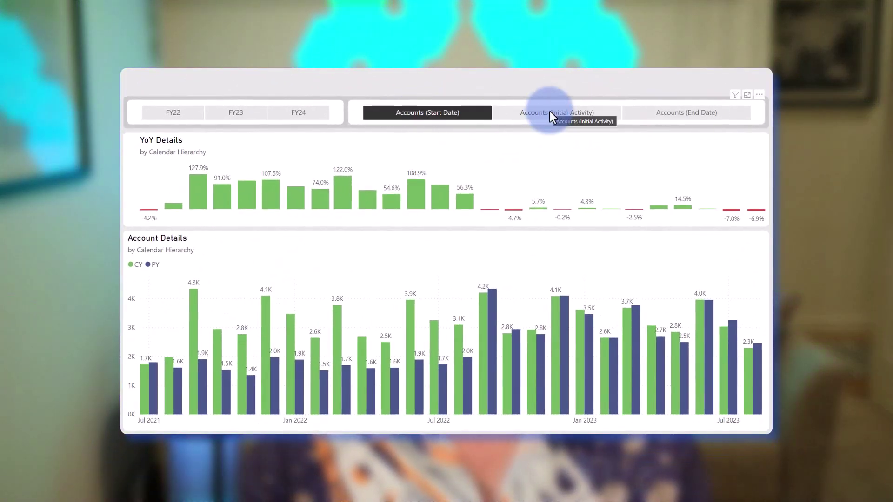
click(549, 112)
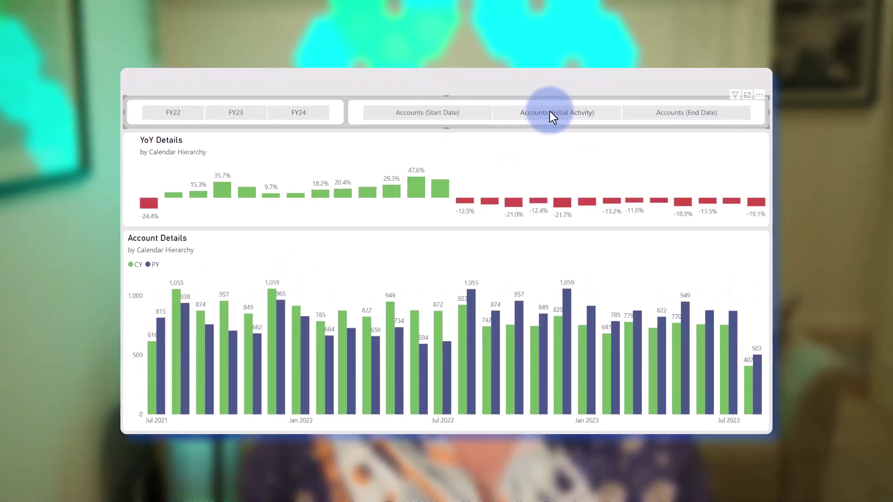
click(678, 112)
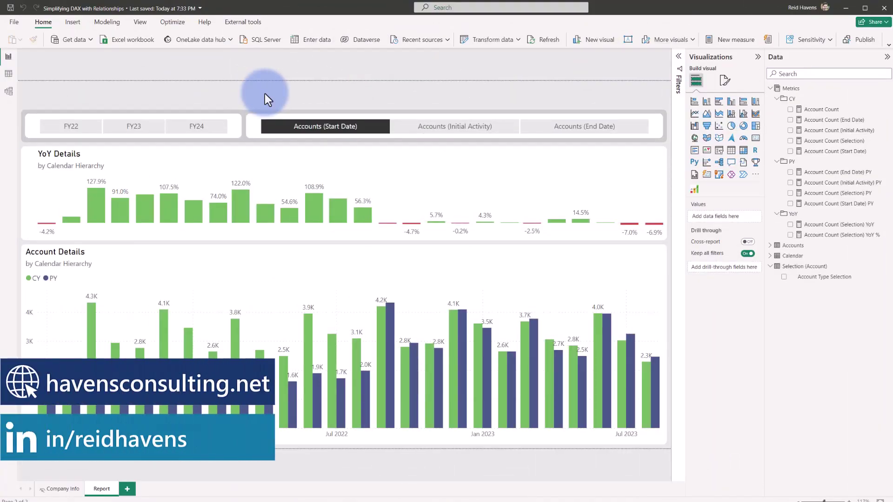
Toggle the Start Date filter off and on, then show Initial Activity and End Date counts.
click(319, 126)
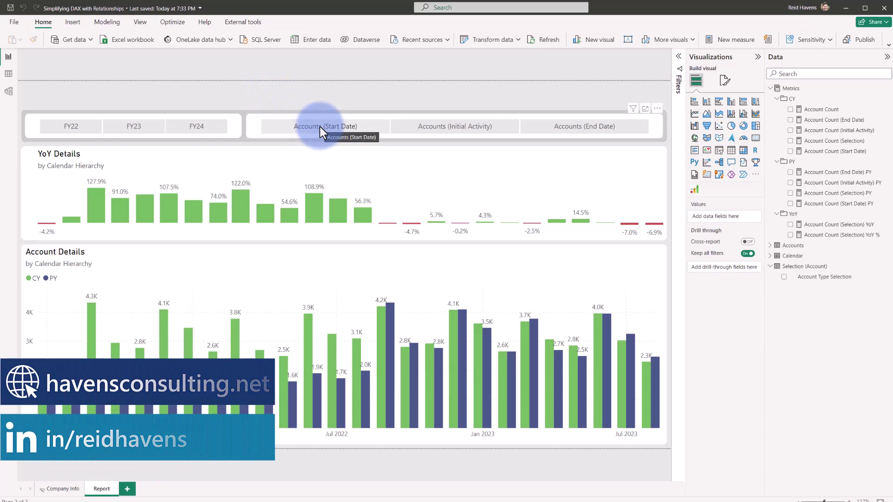
click(320, 126)
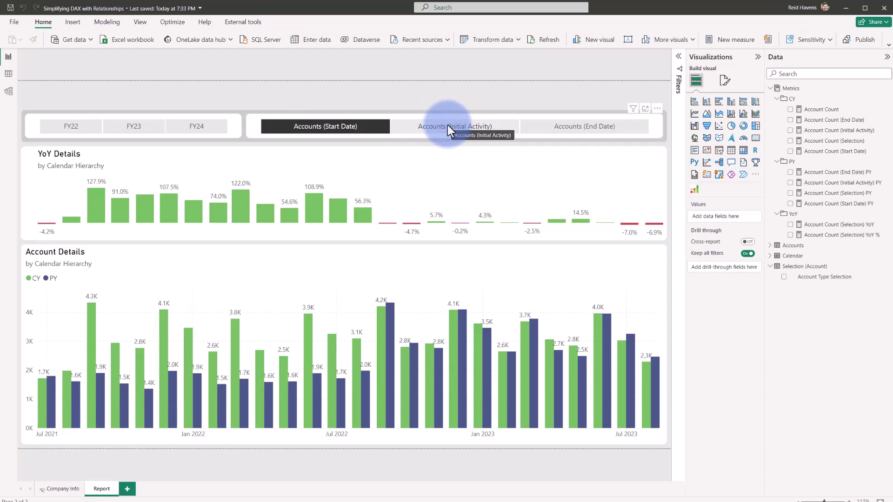
click(447, 126)
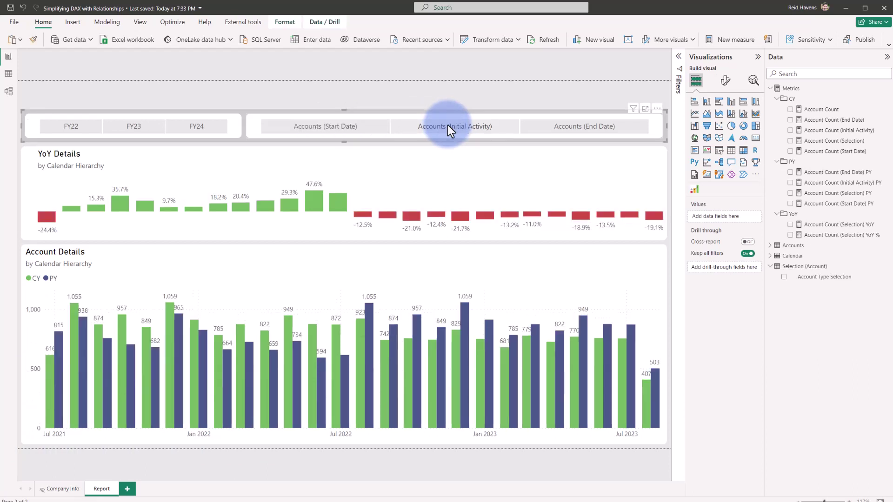
click(576, 127)
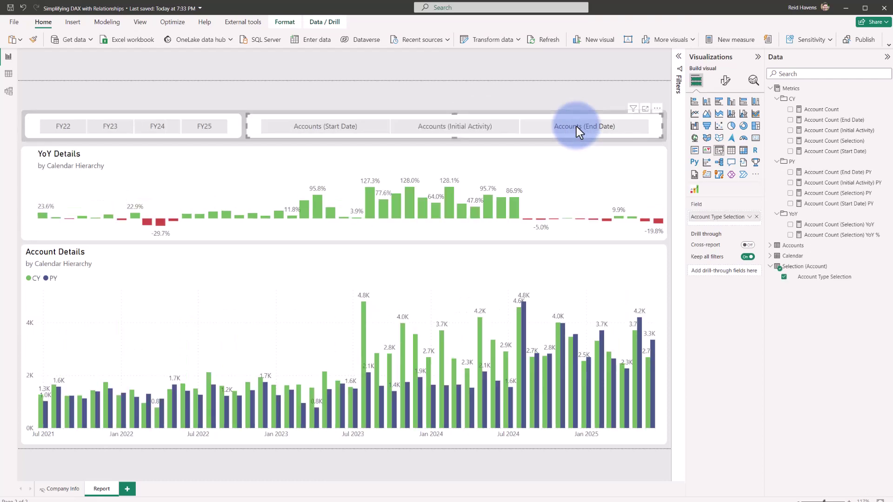
click(9, 92)
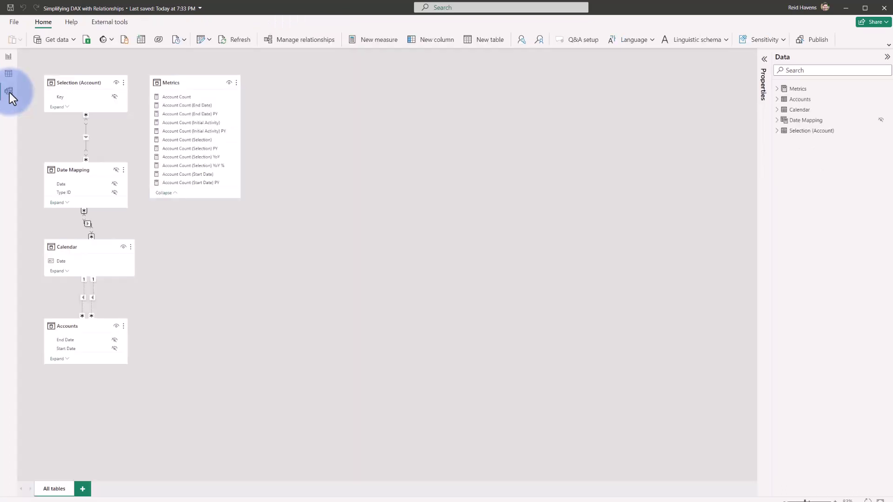
click(73, 291)
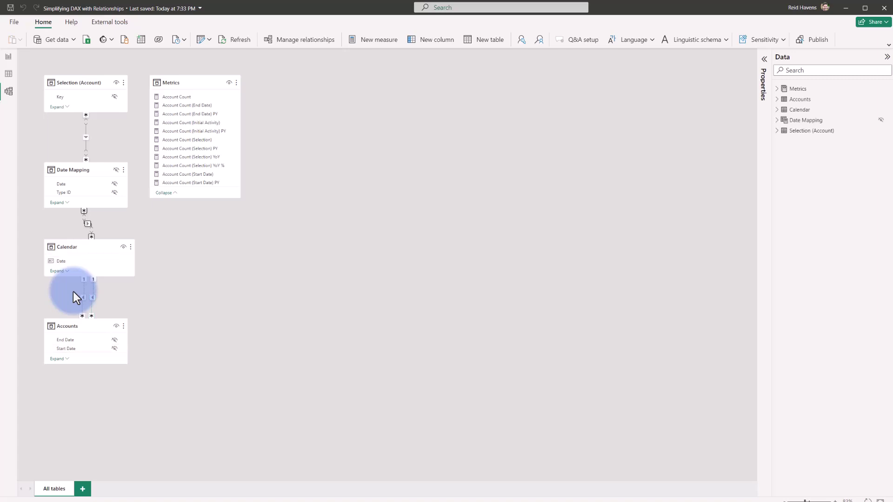
mouse_move(74, 83)
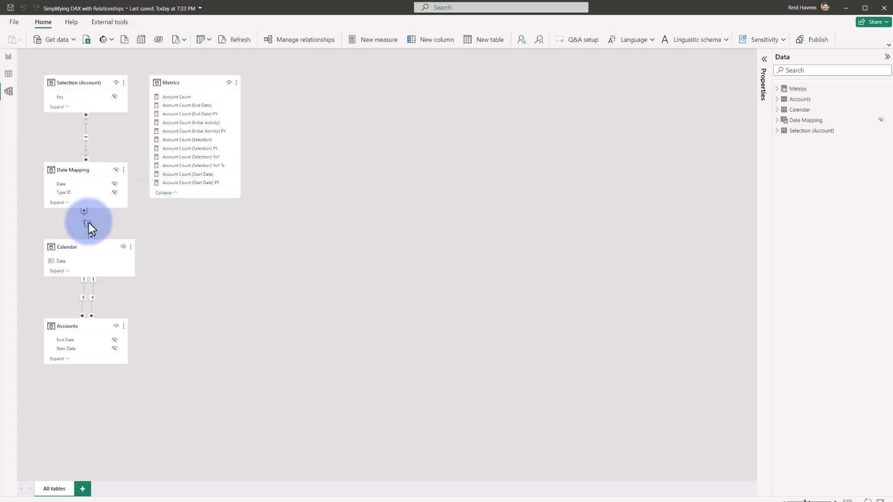
double_click(88, 223)
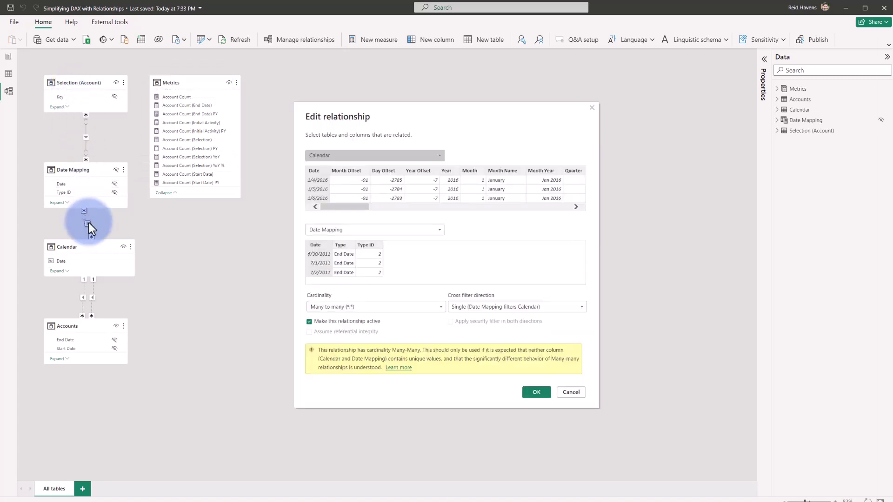
click(536, 392)
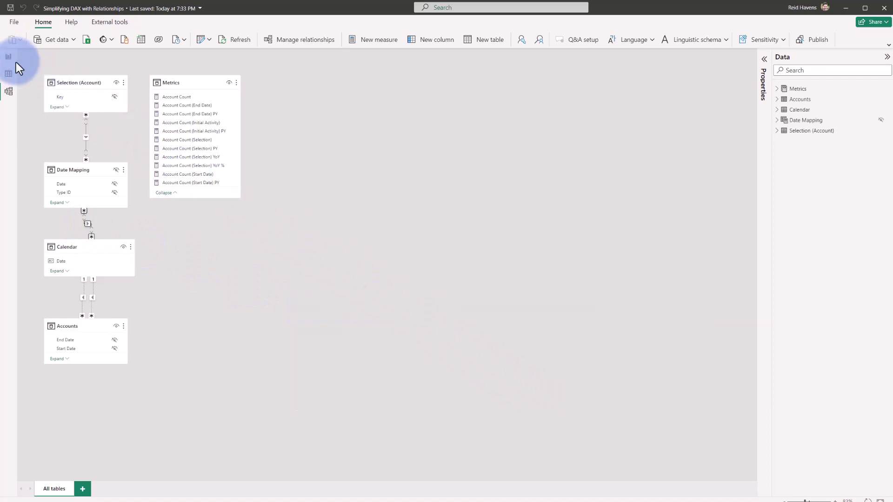
click(9, 58)
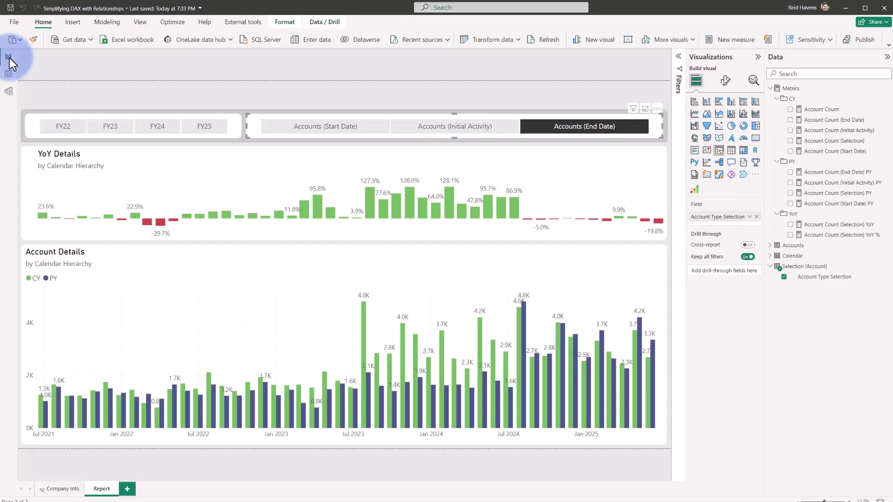
click(298, 126)
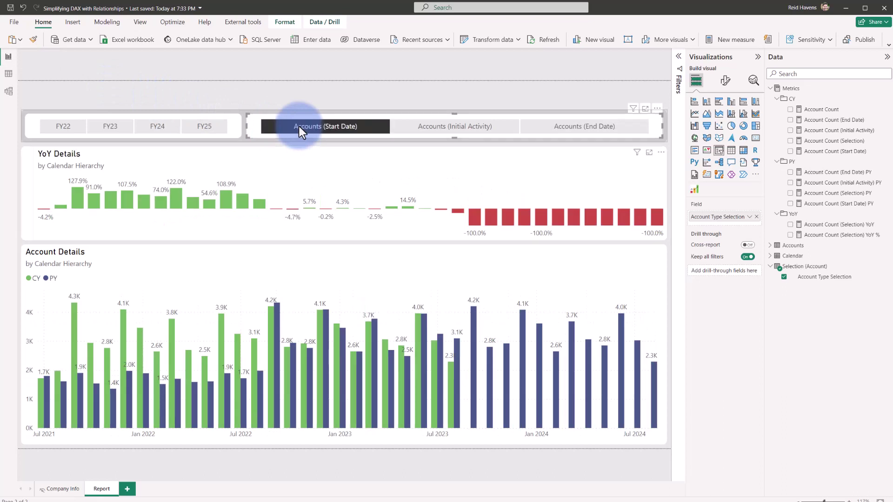
mouse_move(472, 321)
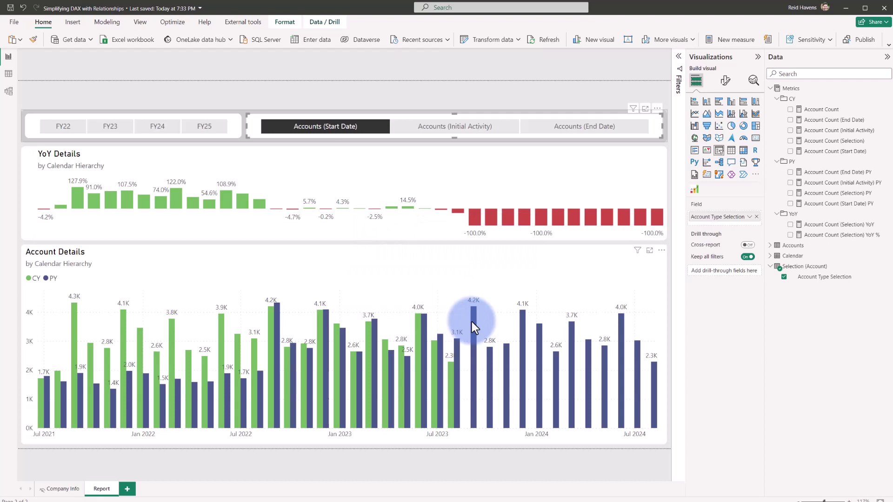
click(422, 129)
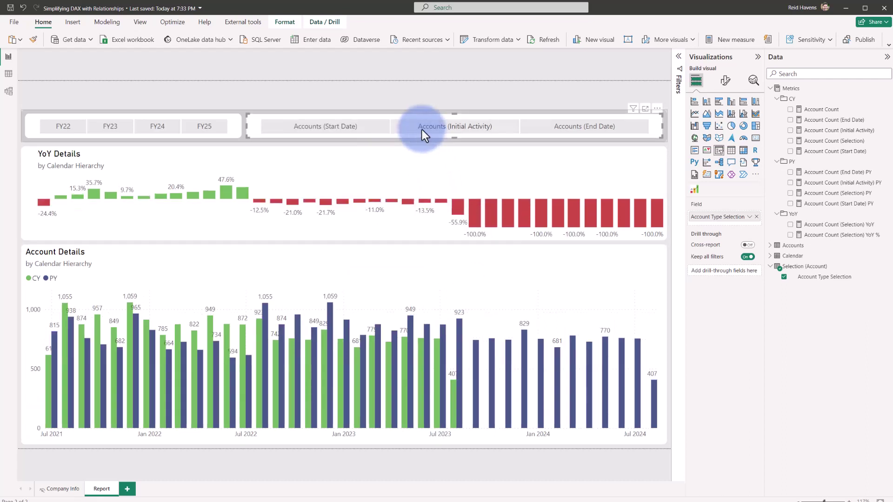
click(555, 128)
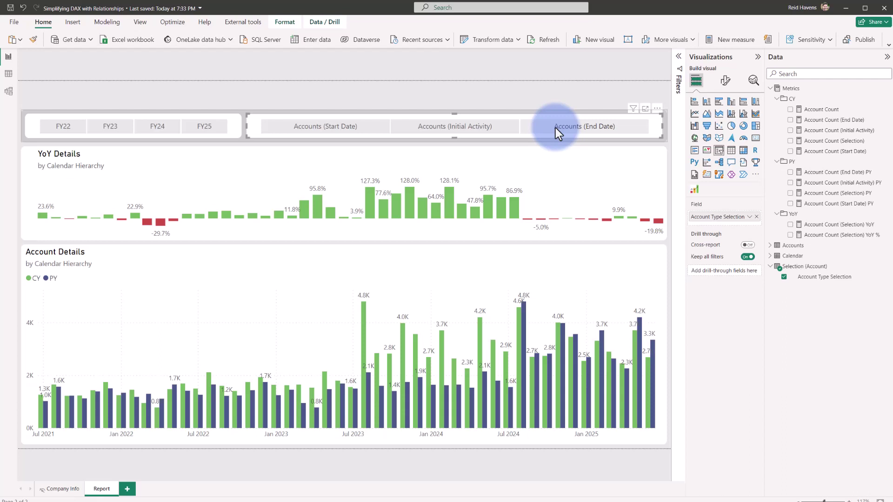
click(555, 128)
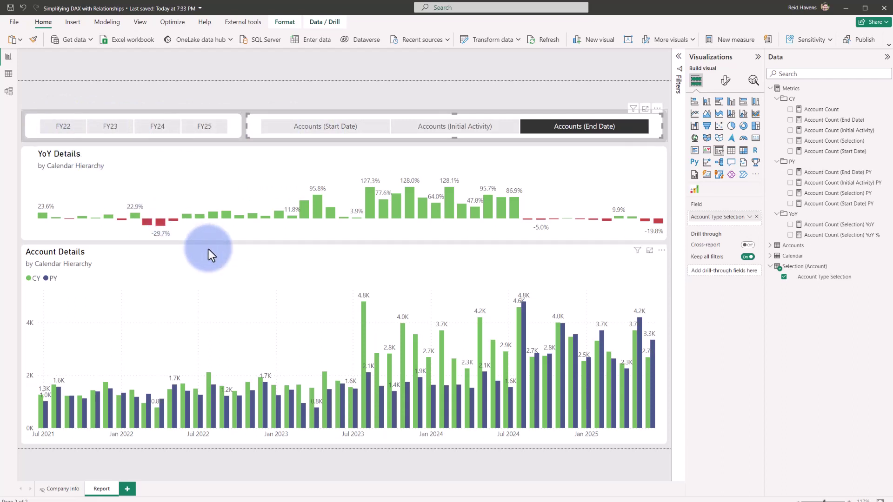
Open and confirm the Calendar–Date Mapping relationship settings in the model diagram.
click(11, 90)
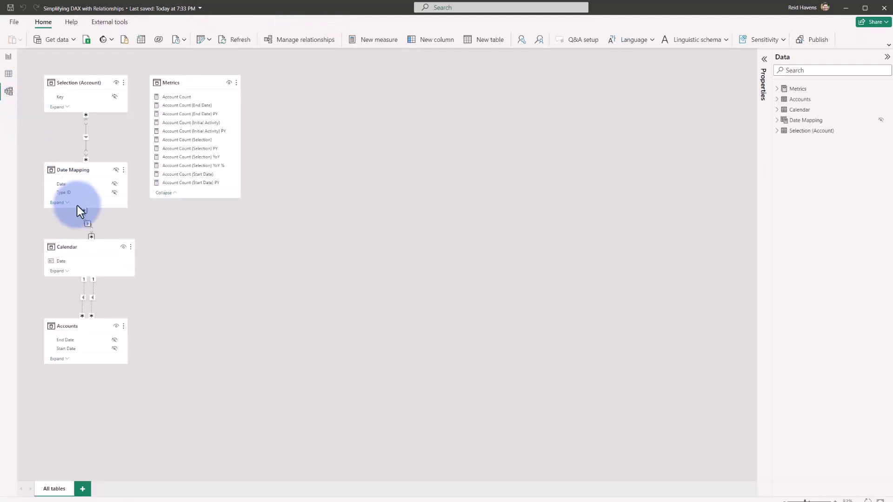
double_click(88, 225)
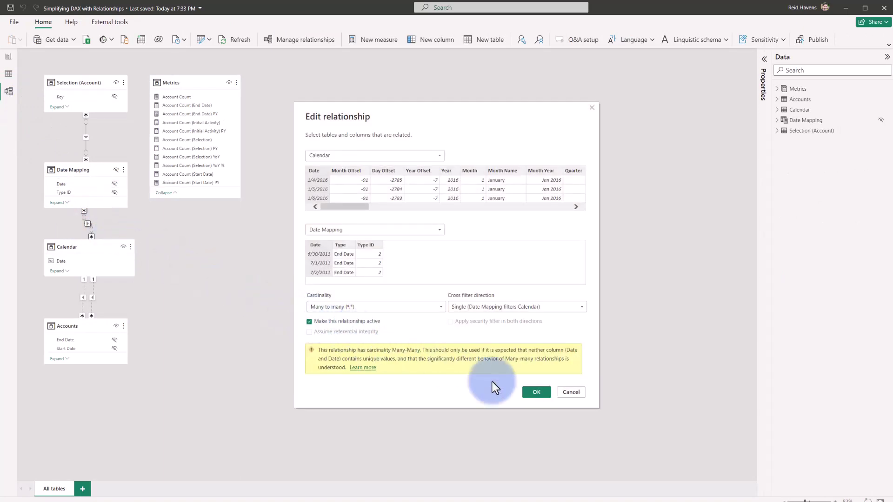
click(535, 396)
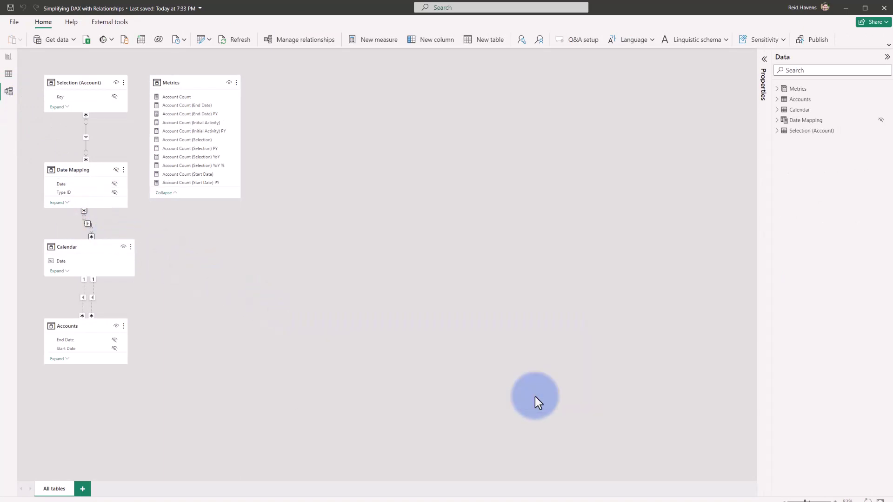
On the report, select Initial Activity, then Start Date, then clear the Start Date filter.
click(12, 58)
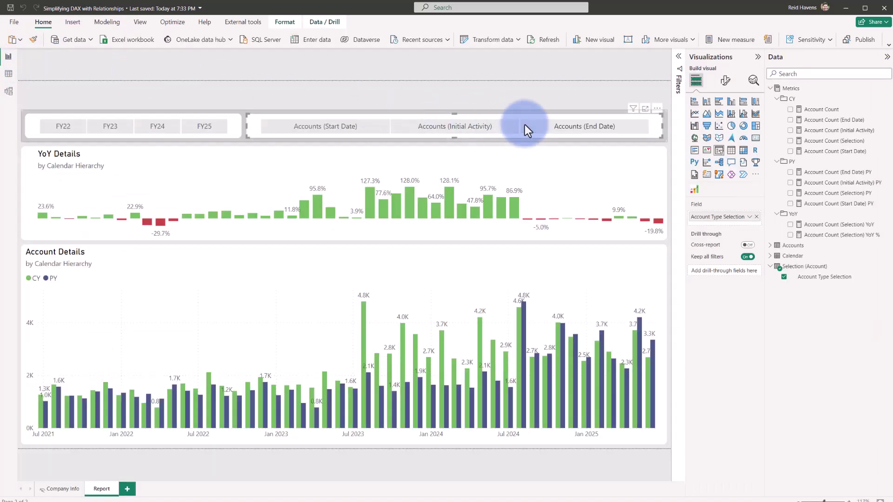
click(456, 130)
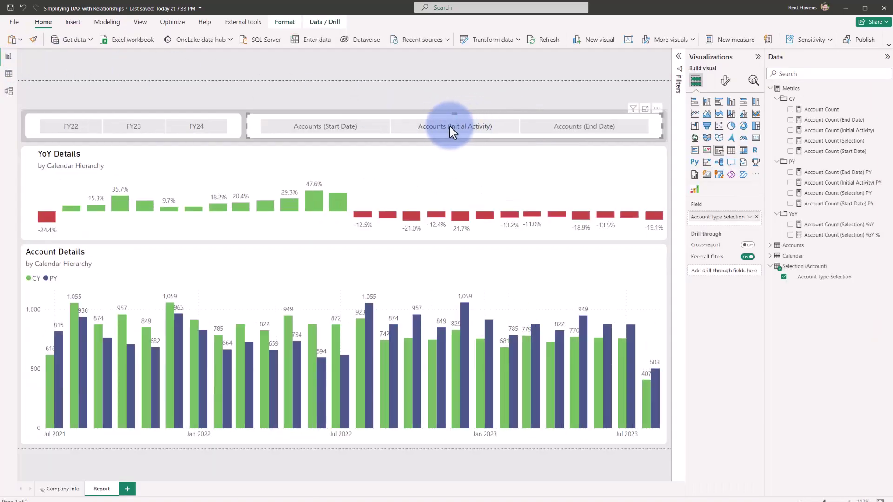
click(353, 133)
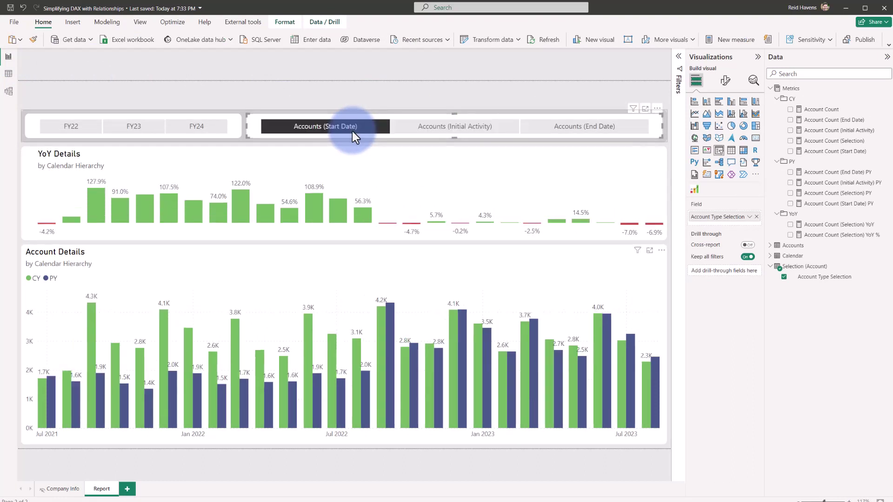
mouse_move(650, 379)
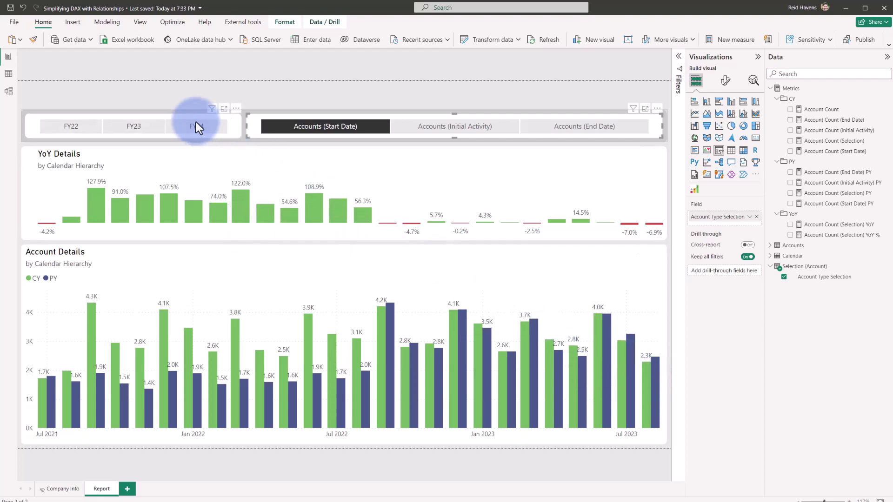
click(315, 130)
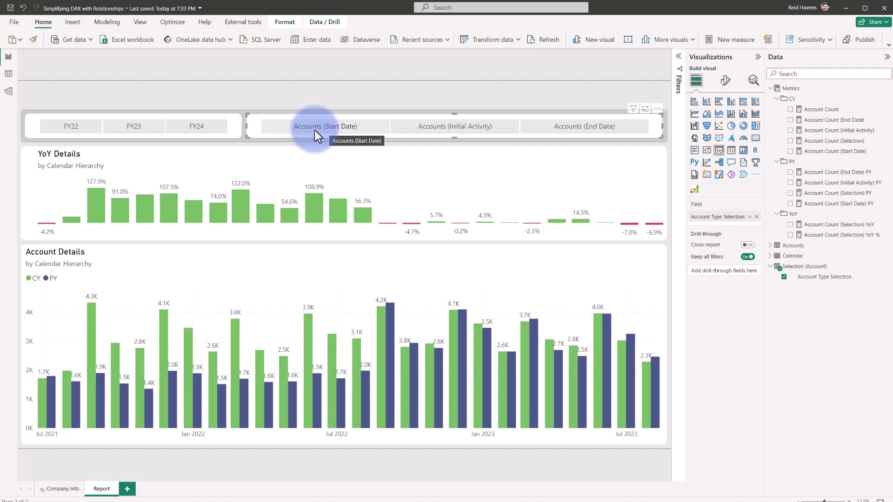
Reapply the Start Date filter, then inspect Selection (Account)'s Account Type Selection column in Table view.
click(315, 129)
click(13, 73)
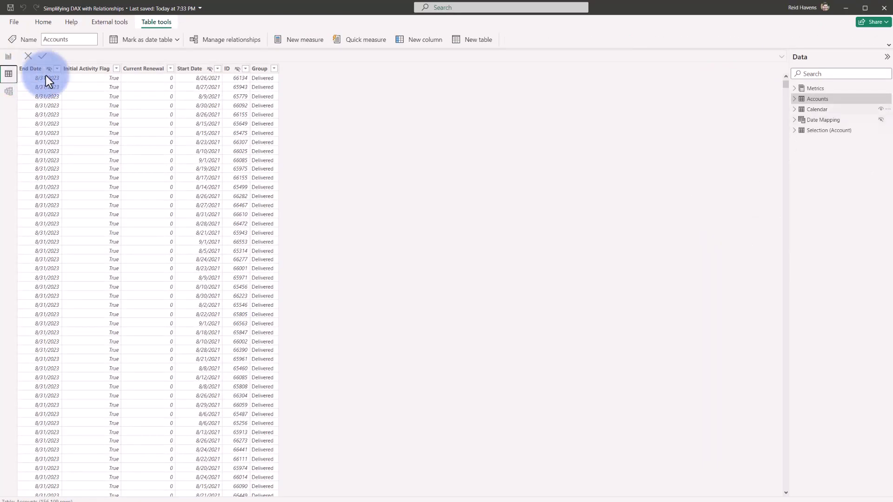
click(826, 131)
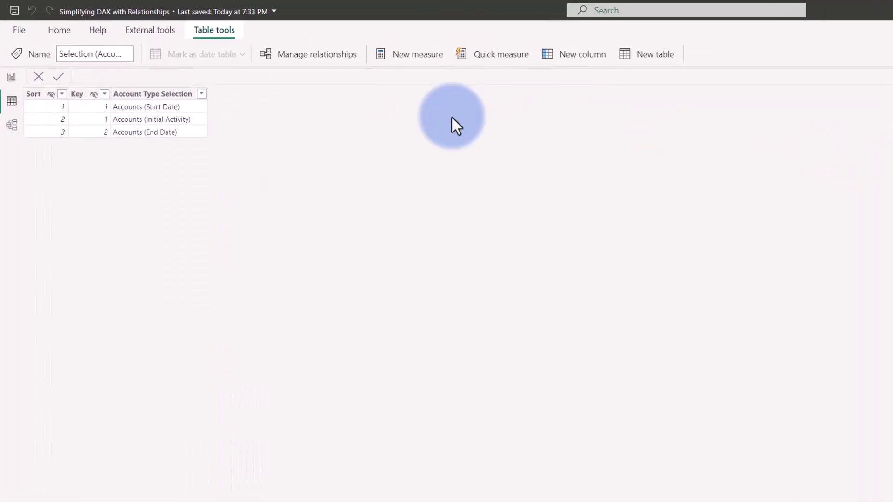
click(183, 93)
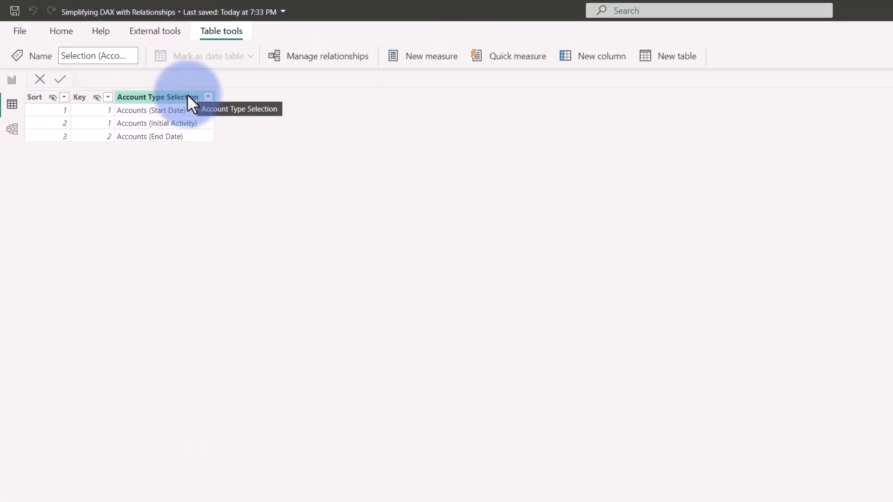
click(187, 94)
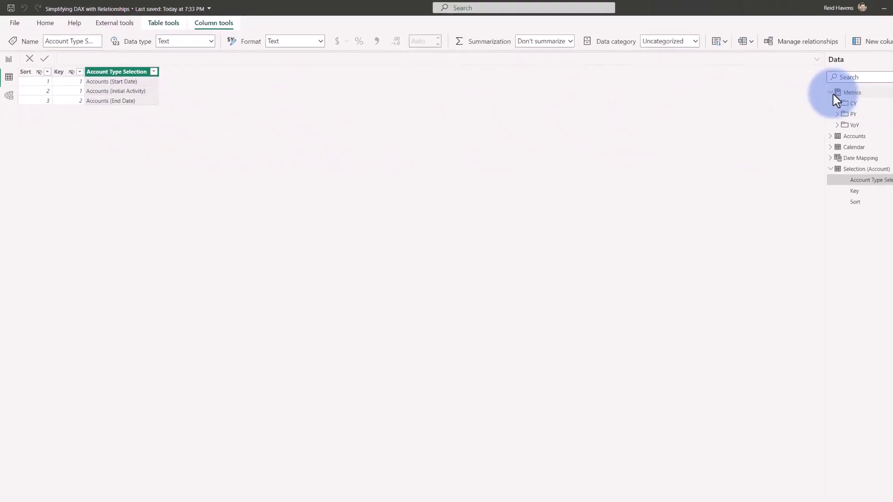
Review the CY Start Date, Initial Activity and End Date Account Count measures' USERELATIONSHIP DAX.
click(828, 102)
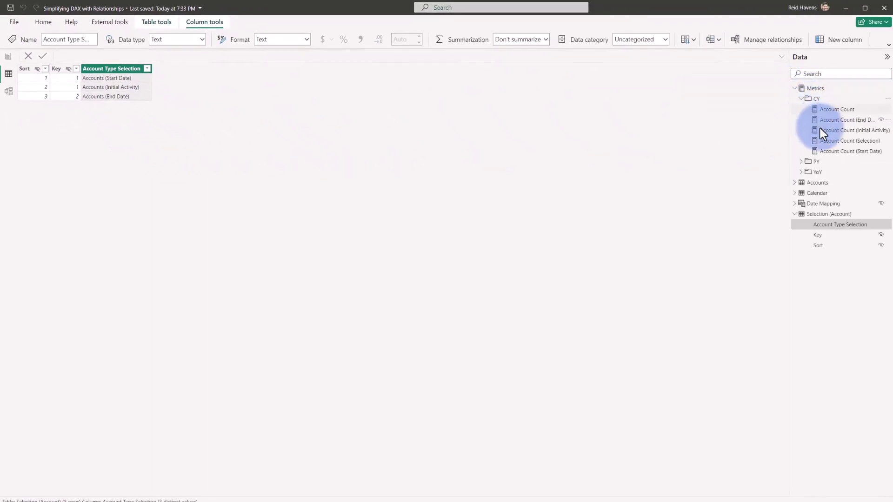
click(837, 152)
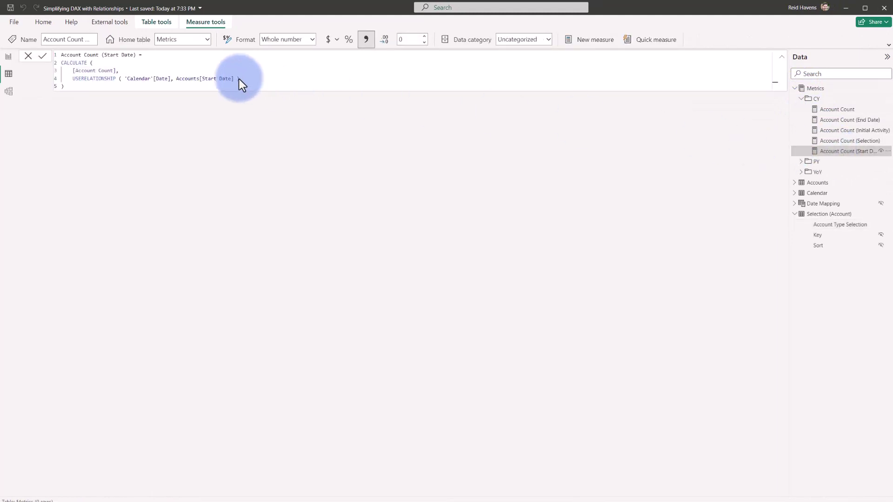
ctrl+scroll(239, 79, up, 5)
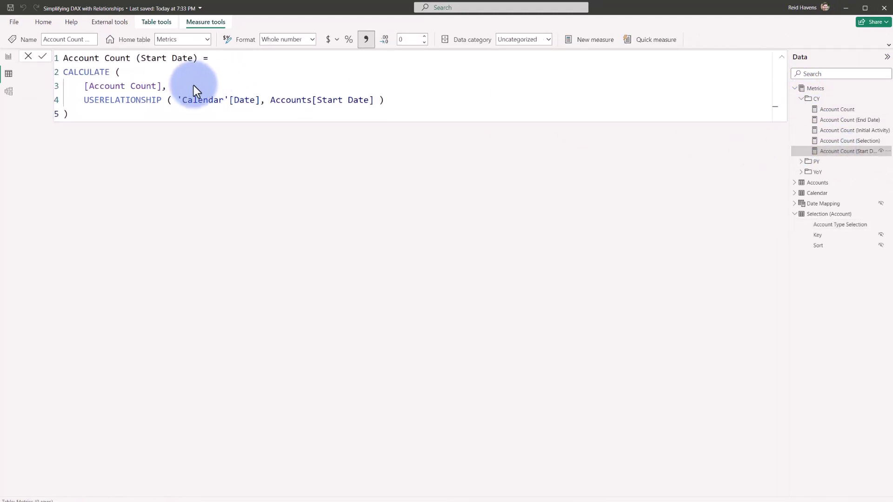
drag(87, 100, 357, 103)
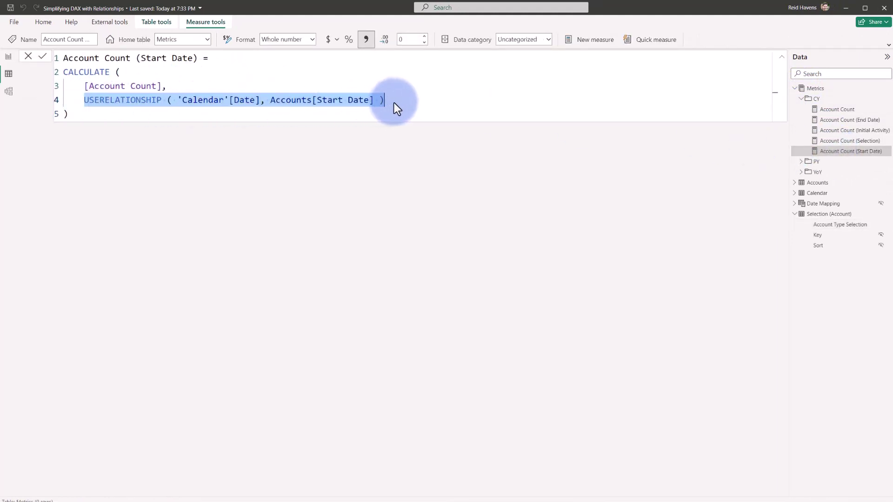
click(846, 131)
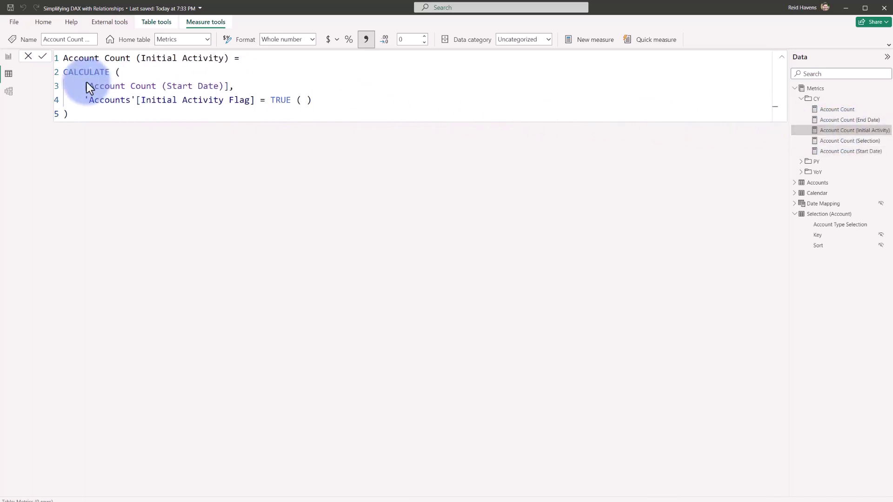
drag(84, 100, 308, 103)
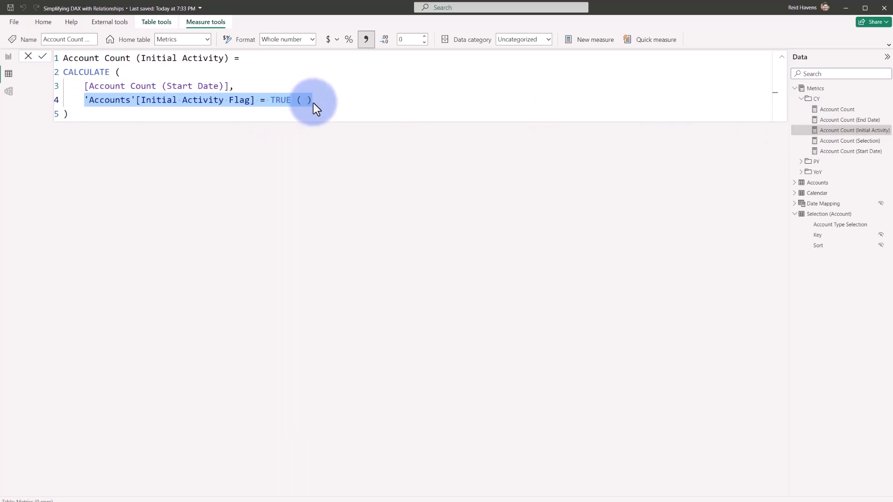
click(832, 120)
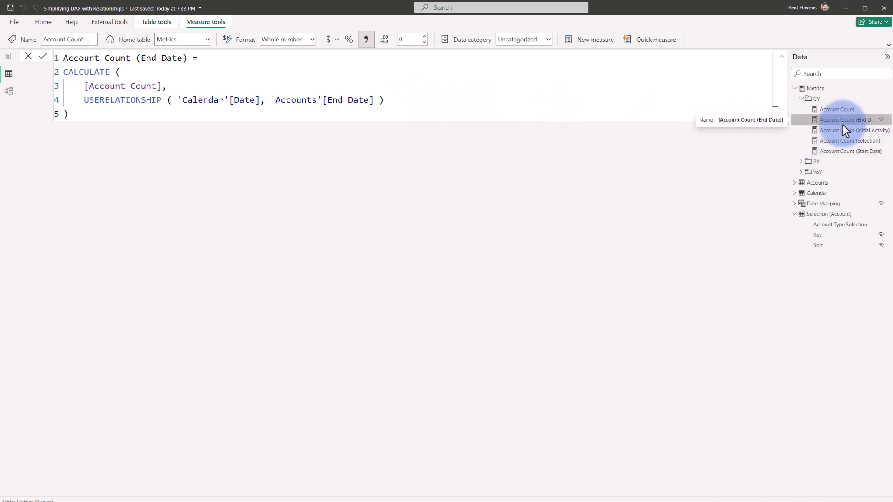
click(839, 215)
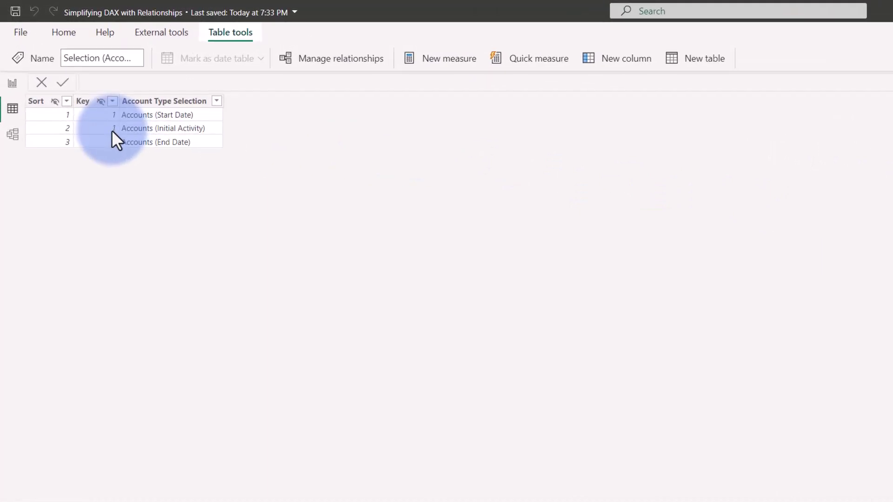
click(13, 135)
click(113, 119)
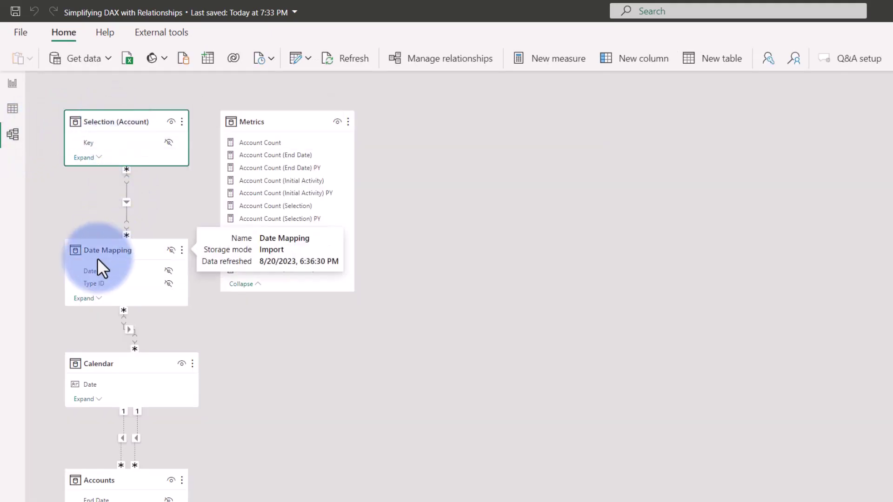
click(14, 109)
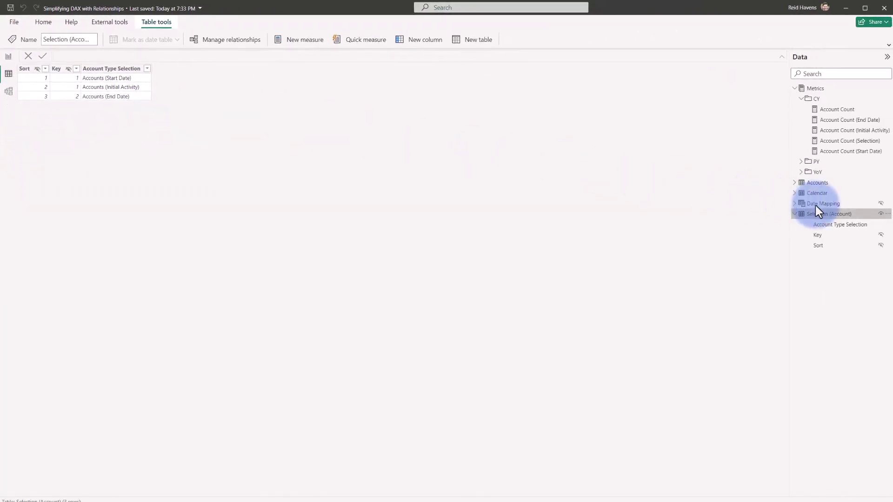
Review the Date Mapping table's UNION/ADDCOLUMNS formula, including the Start Date calendar range.
click(821, 204)
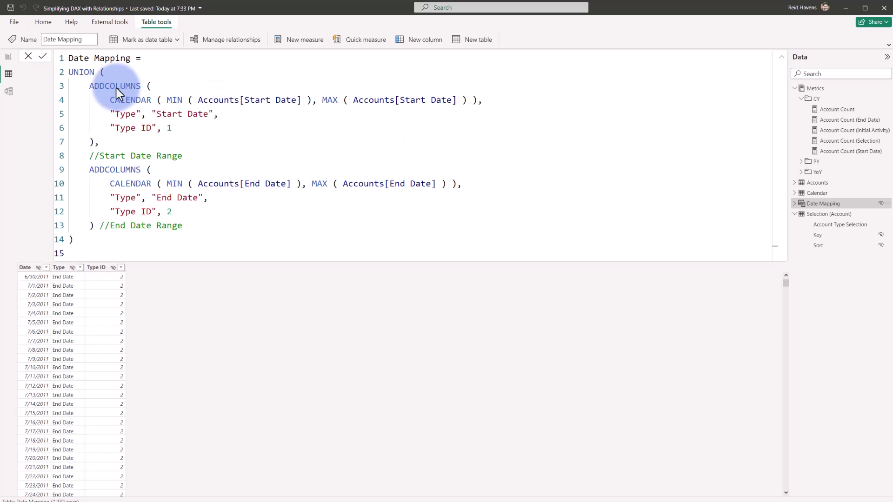
scroll(117, 88, down, 3)
mouse_move(89, 116)
mouse_down()
mouse_move(94, 77)
mouse_move(80, 73)
mouse_move(88, 120)
mouse_up()
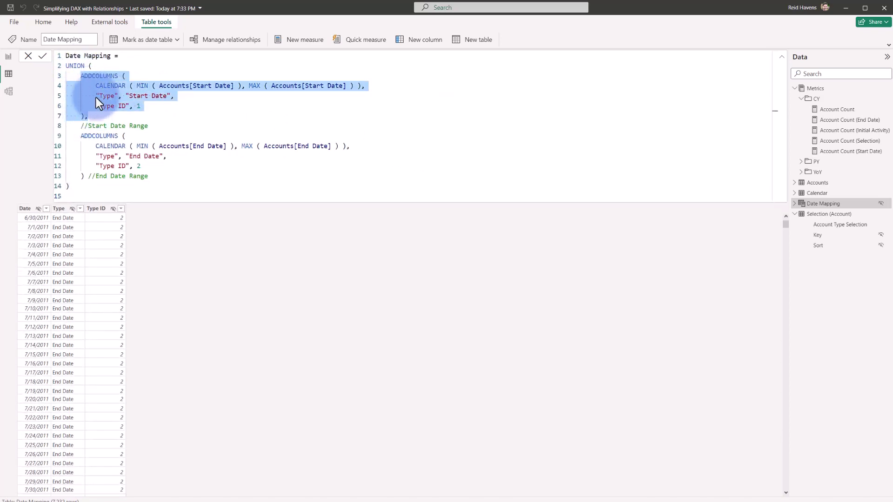
drag(97, 86, 370, 89)
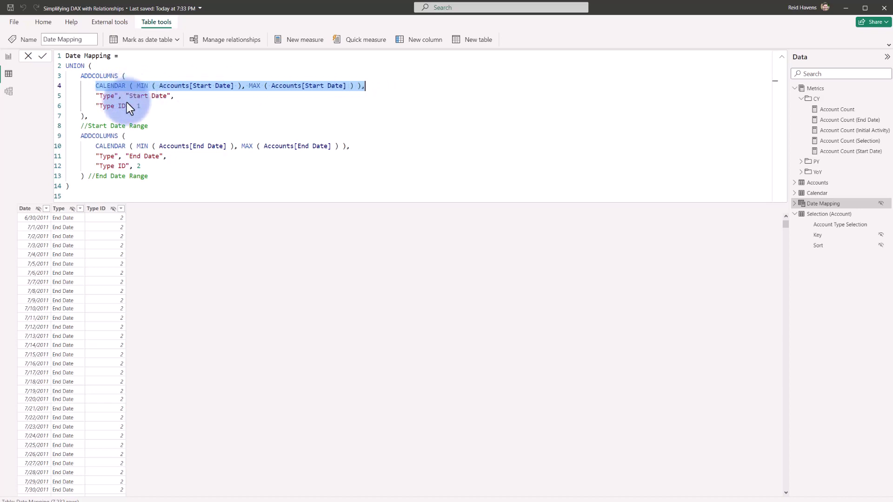
Check the Type and Type ID column values, then return to the model diagram.
click(81, 212)
click(121, 208)
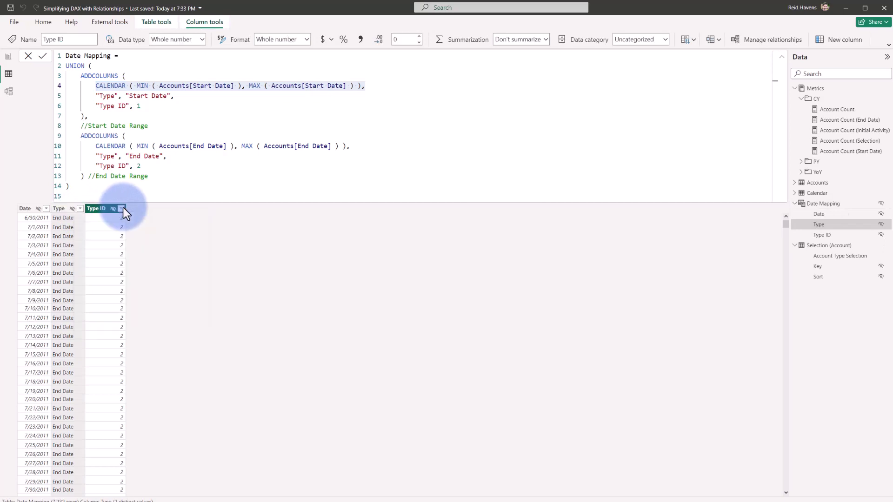
click(124, 208)
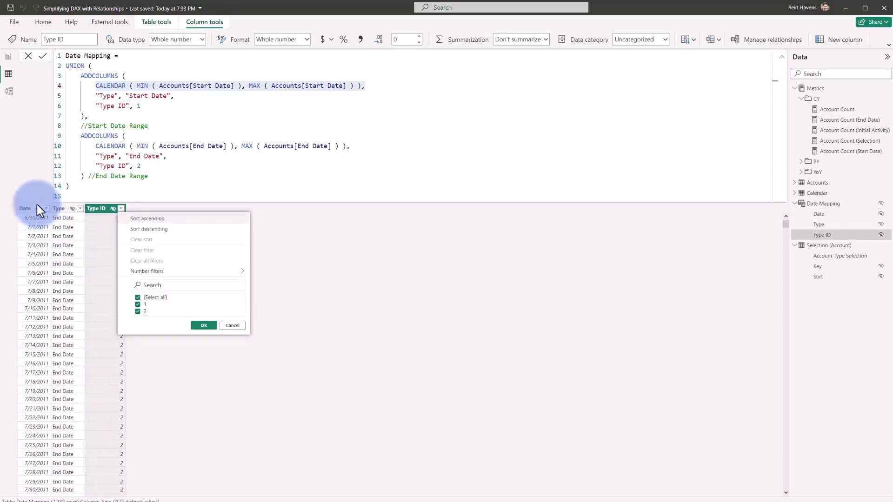
click(9, 91)
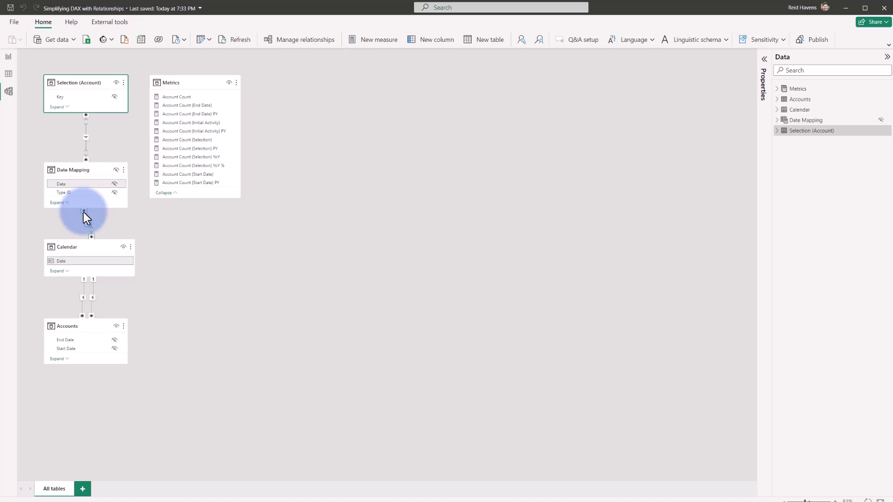
On the report page, open the Account Count (Selection) measure's SWITCH formula.
click(7, 58)
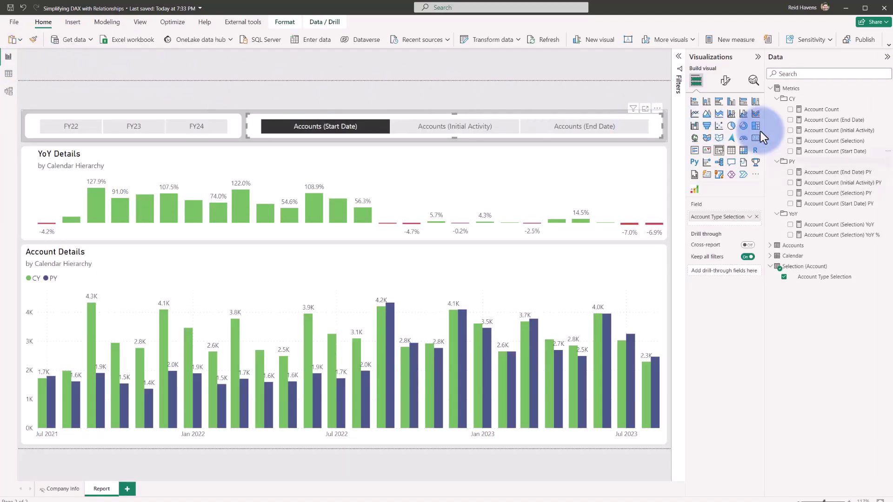
click(837, 140)
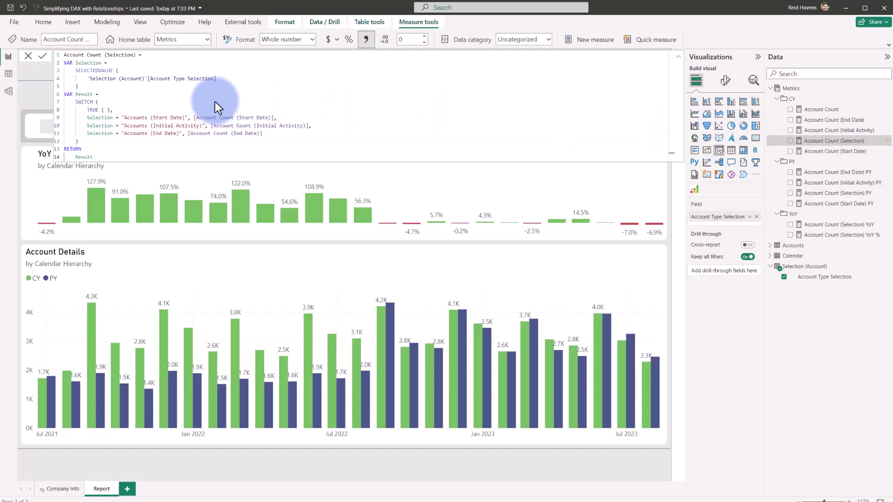
scroll(215, 101, up, 3)
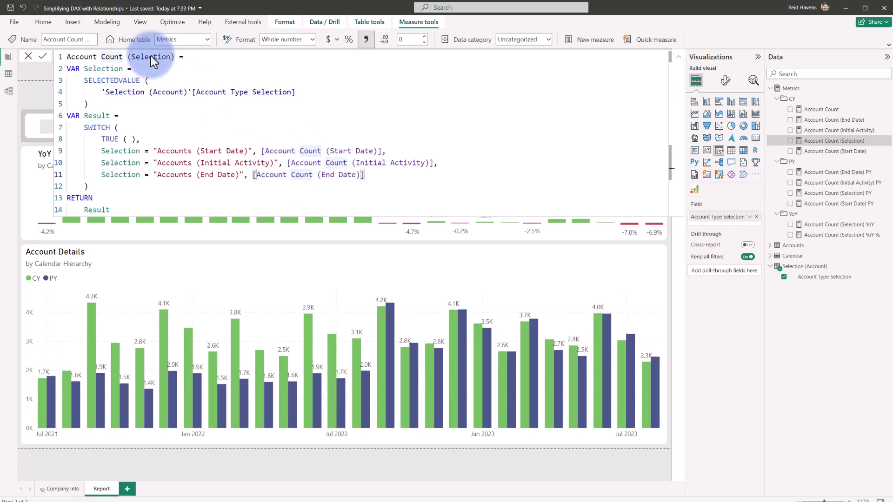
Look over the Modeling > New parameter options, note the VAR Result line, then collapse the formula bar.
click(113, 26)
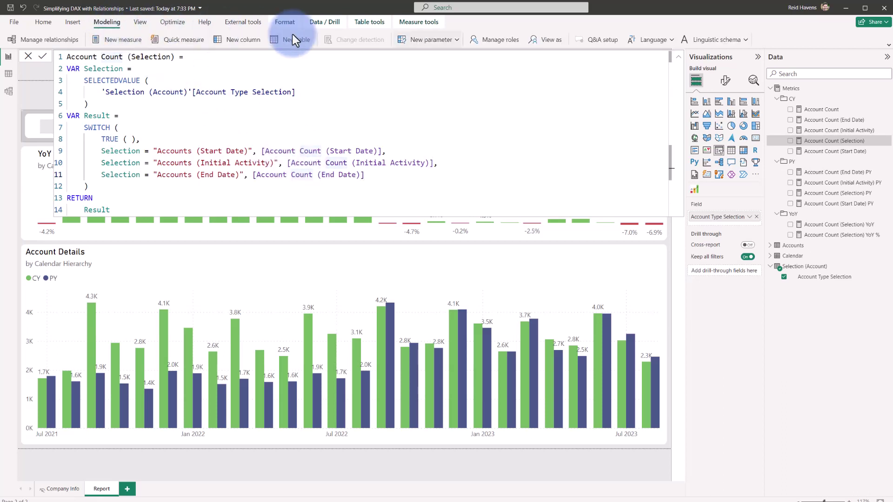
click(418, 39)
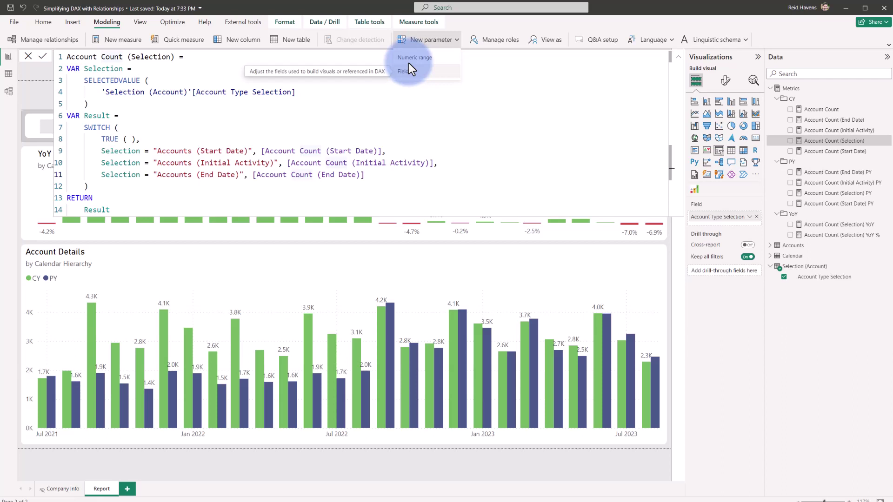
click(179, 131)
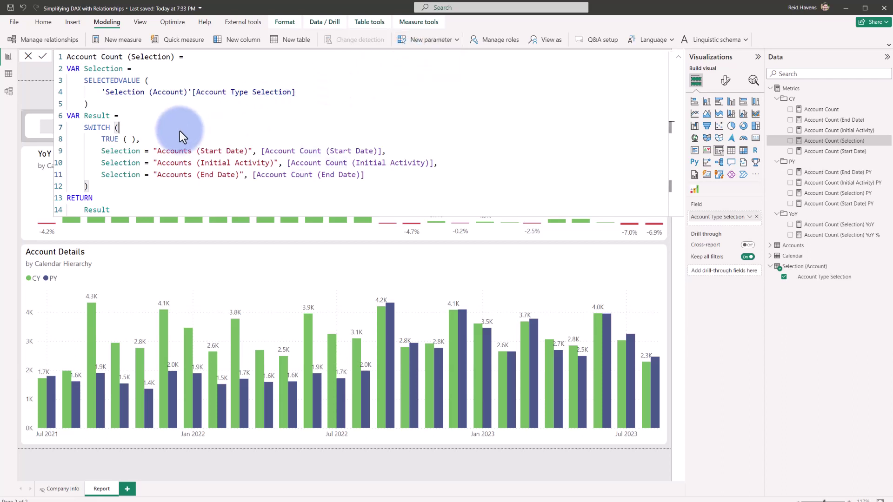
click(42, 25)
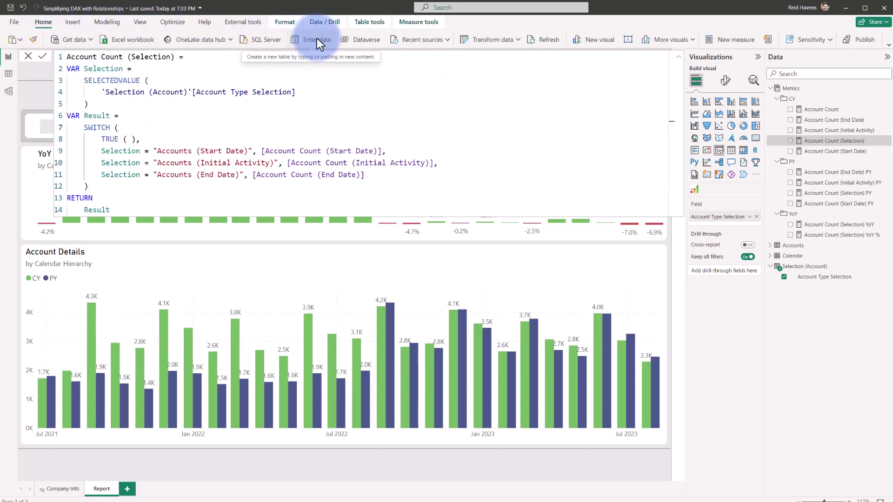
click(222, 117)
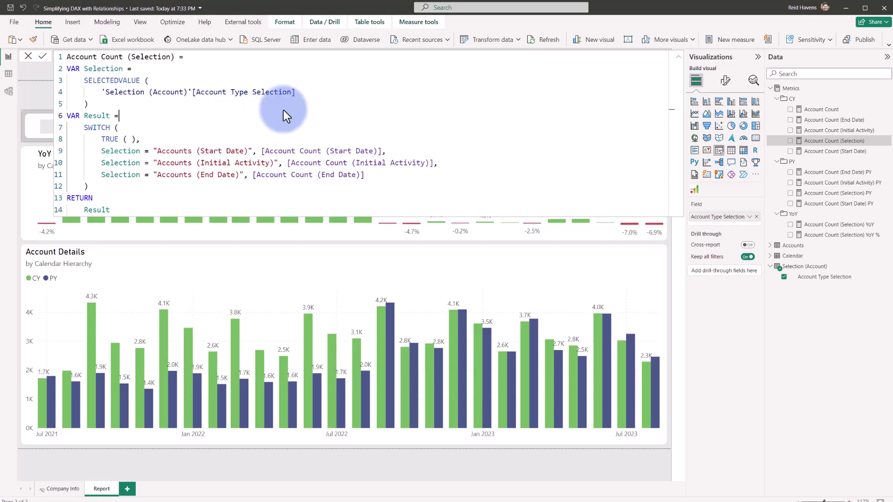
click(679, 58)
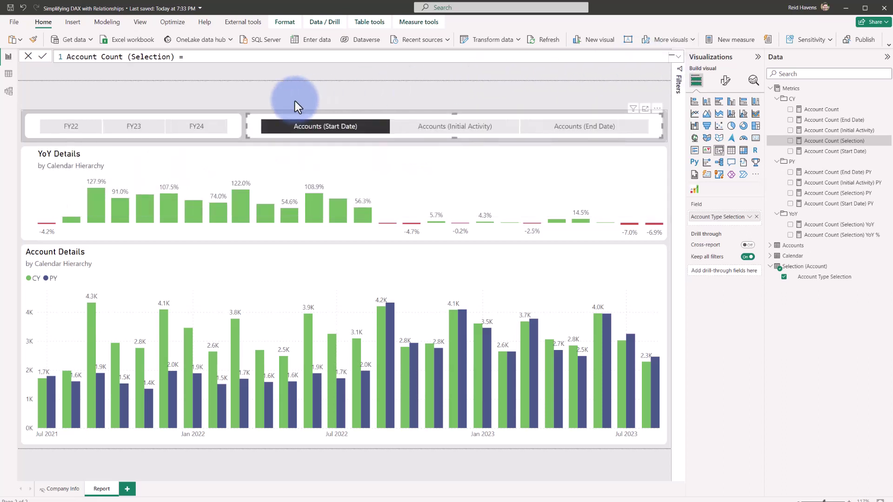
click(11, 90)
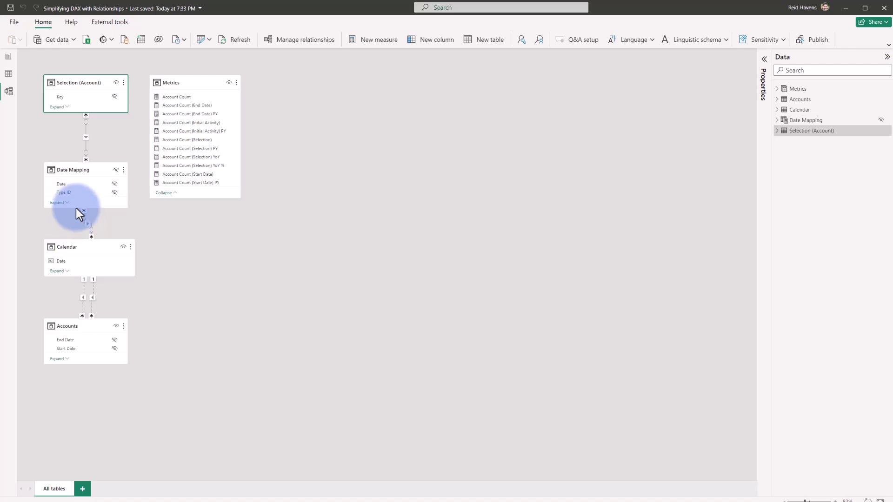
click(10, 57)
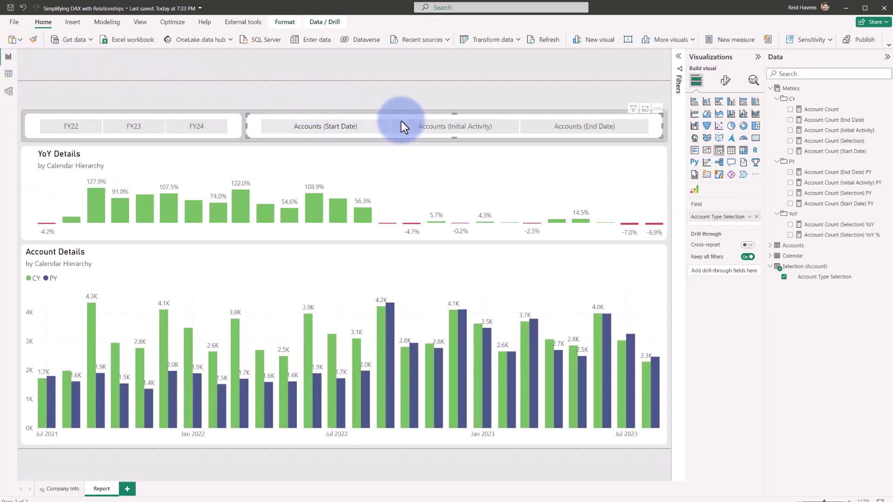
click(428, 125)
click(588, 132)
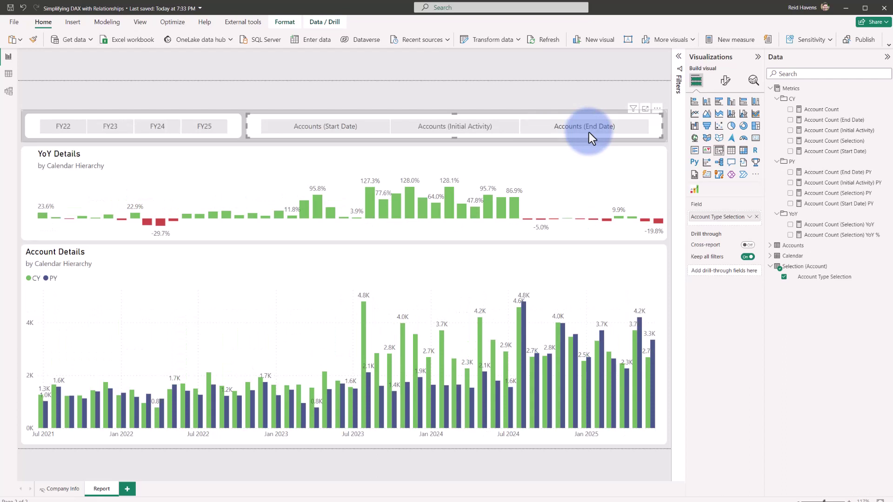
click(490, 130)
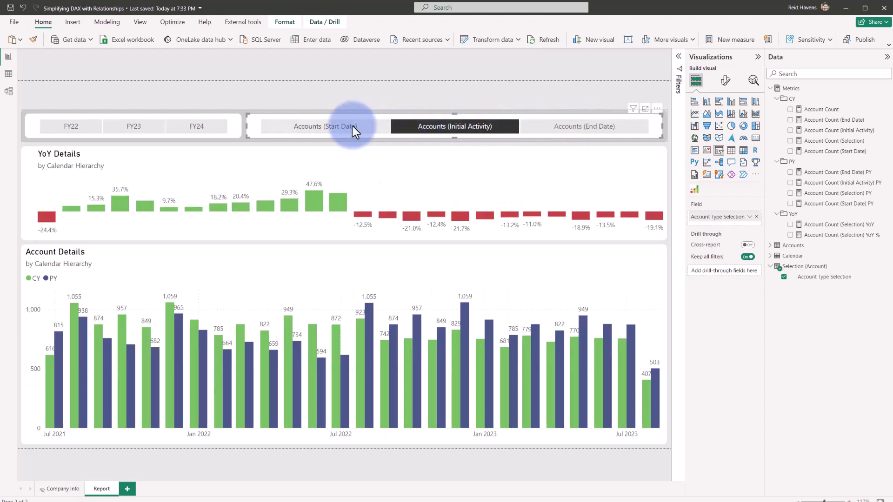
click(352, 126)
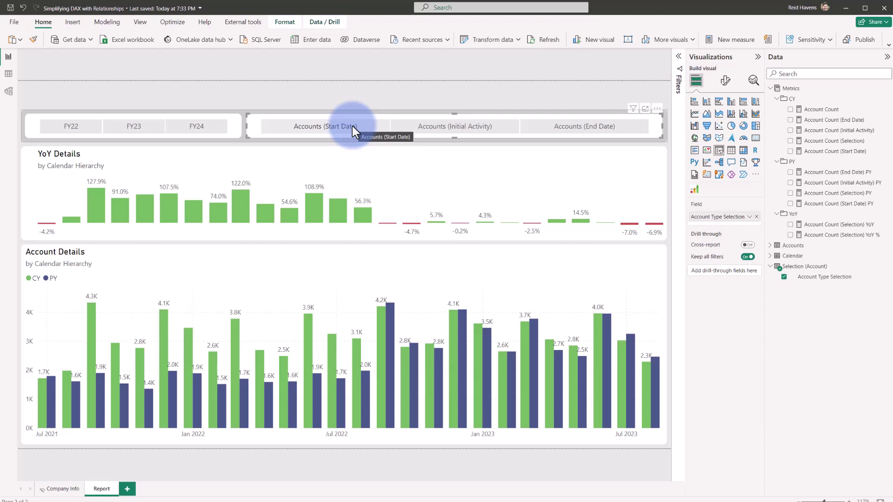
click(352, 126)
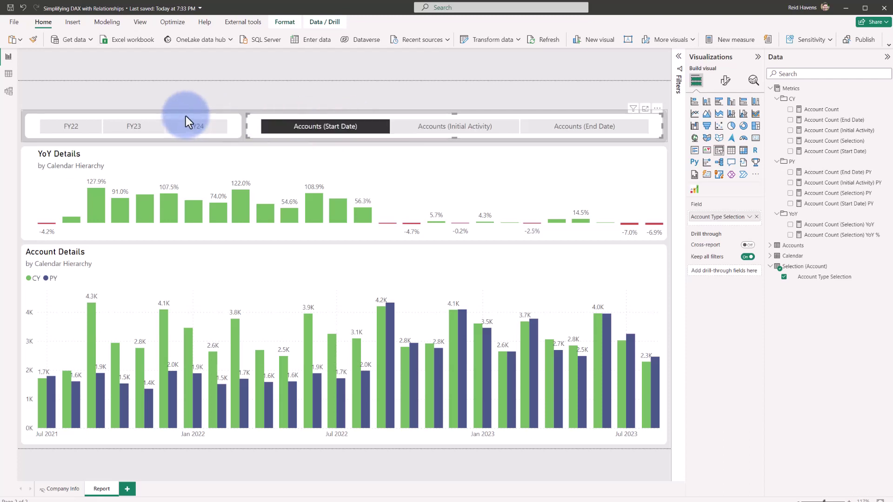